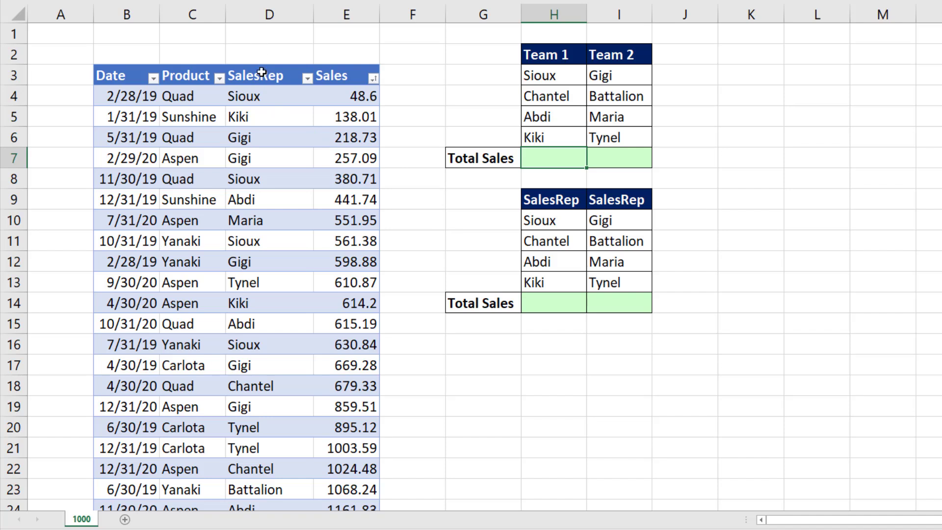
# - In H14, begin =DSUM using the whole fSales table as database and field 4 (Sales)
pyautogui.click(540, 304)
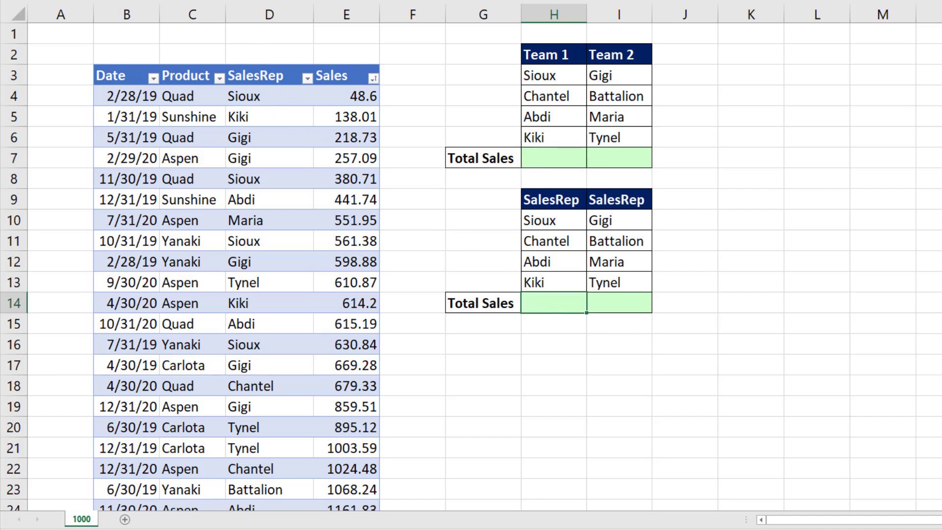
pyautogui.write('=ds')
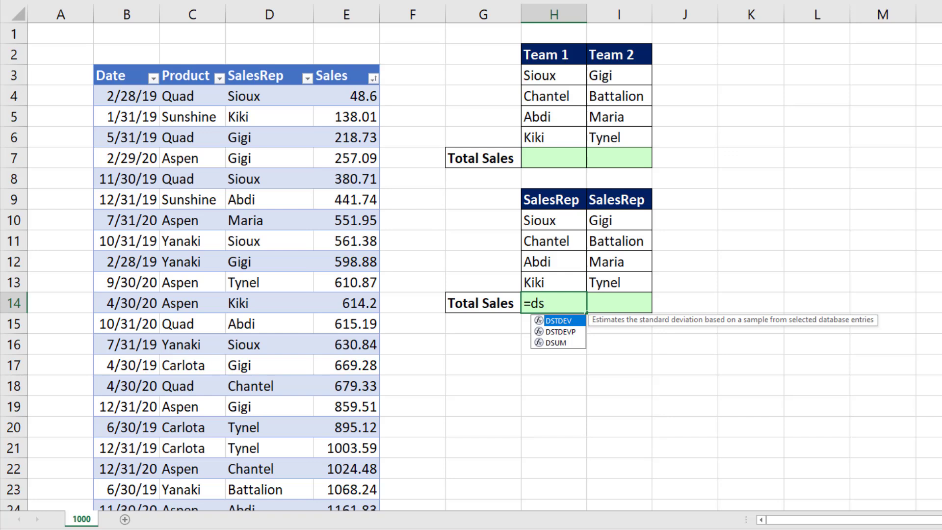
pyautogui.press('Down')
pyautogui.press('Down')
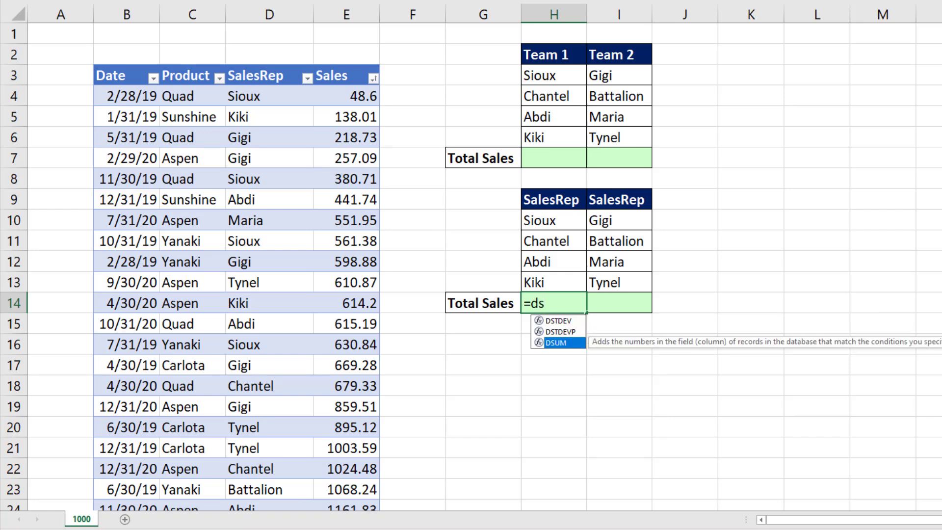
pyautogui.press('Tab')
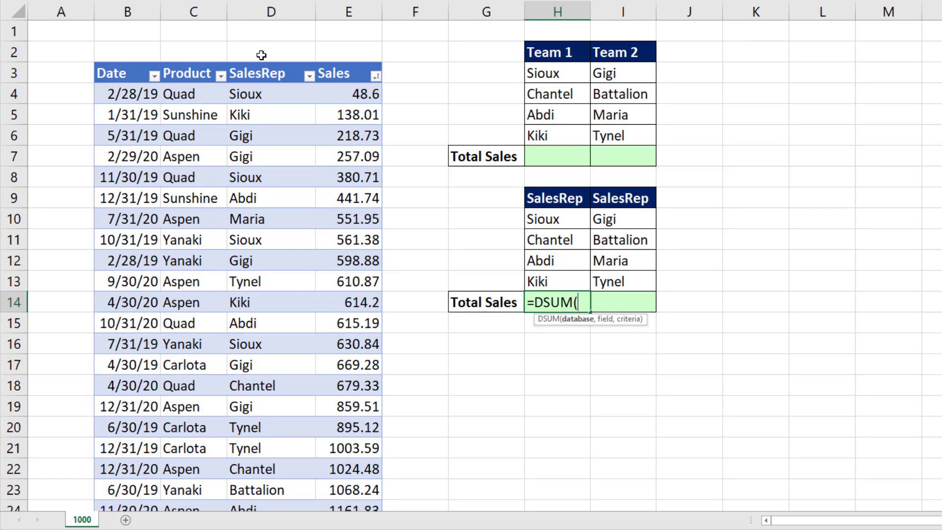
pyautogui.moveTo(130, 74); pyautogui.dragTo(355, 70)
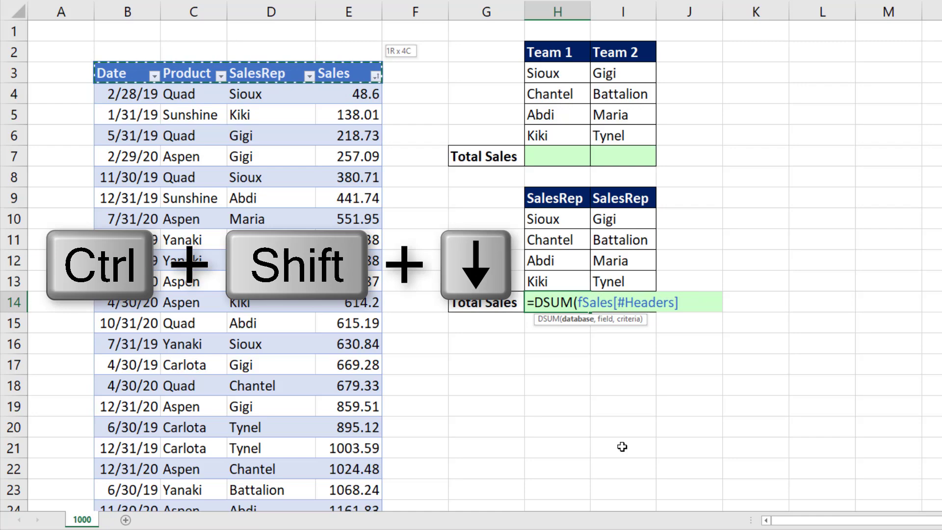
pyautogui.hotkey('ctrl', 'shift', 'Down')
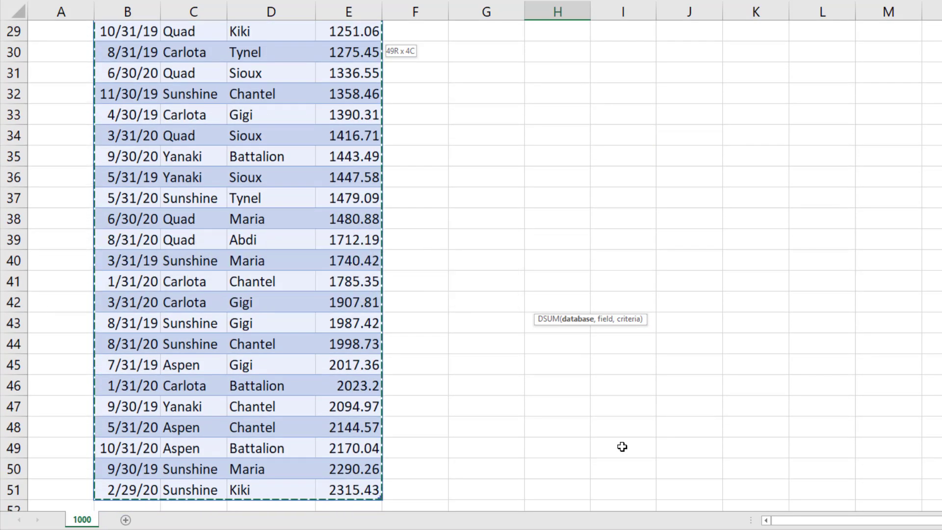
pyautogui.hotkey('ctrl', 'BackSpace')
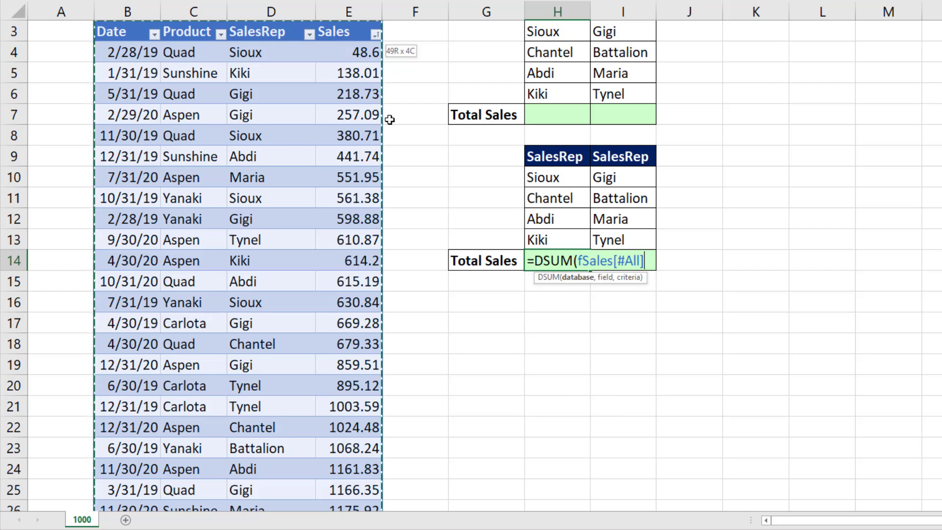
pyautogui.write(',')
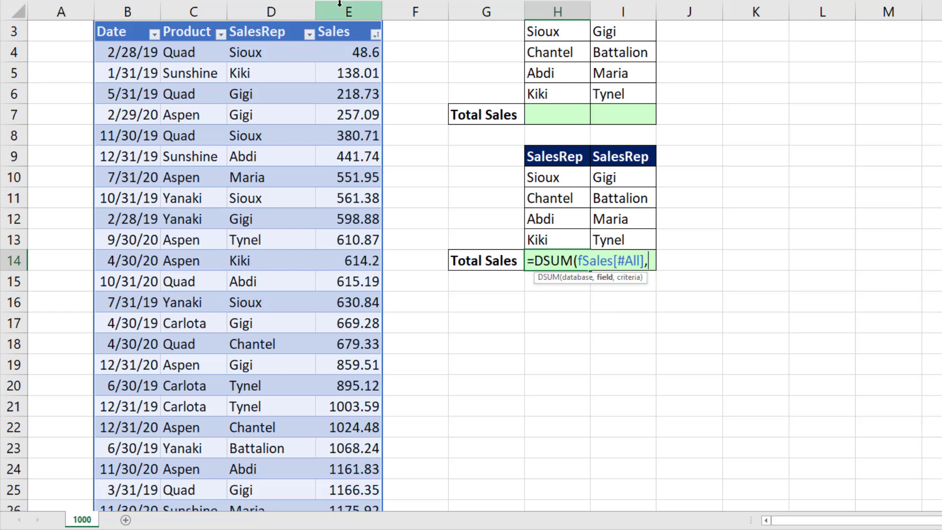
pyautogui.scroll(1, 357, 139)
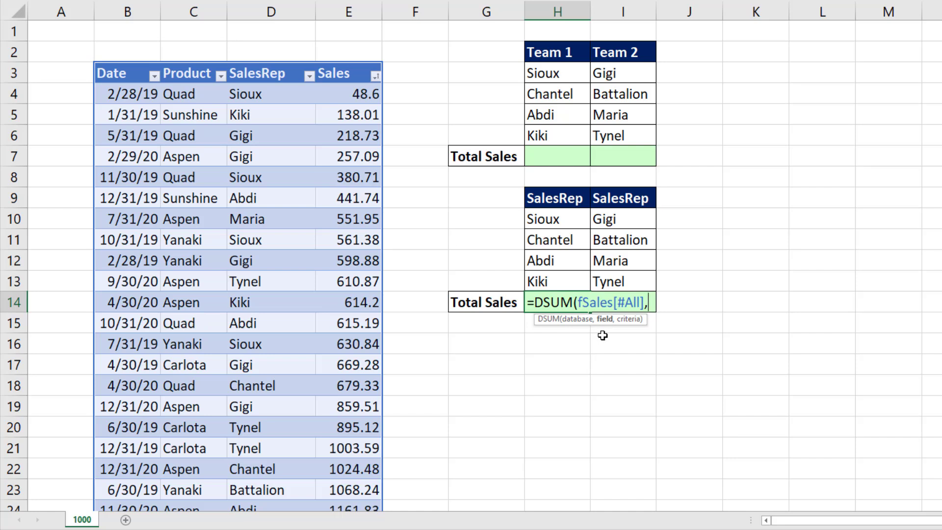
pyautogui.write('4')
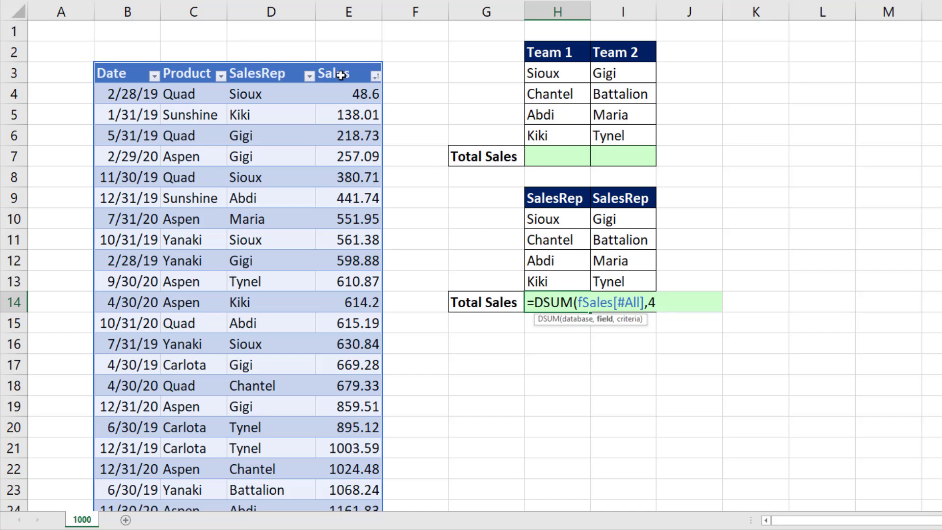
pyautogui.write(',')
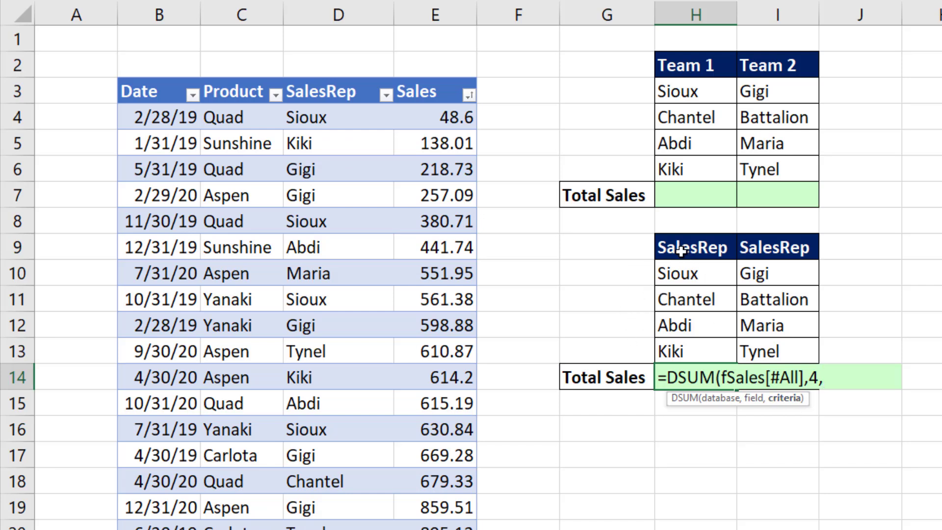
# - Complete the H14 DSUM with the SalesRep list H9:H13 as criteria, giving 25157.9
pyautogui.moveTo(682, 250); pyautogui.dragTo(691, 352)
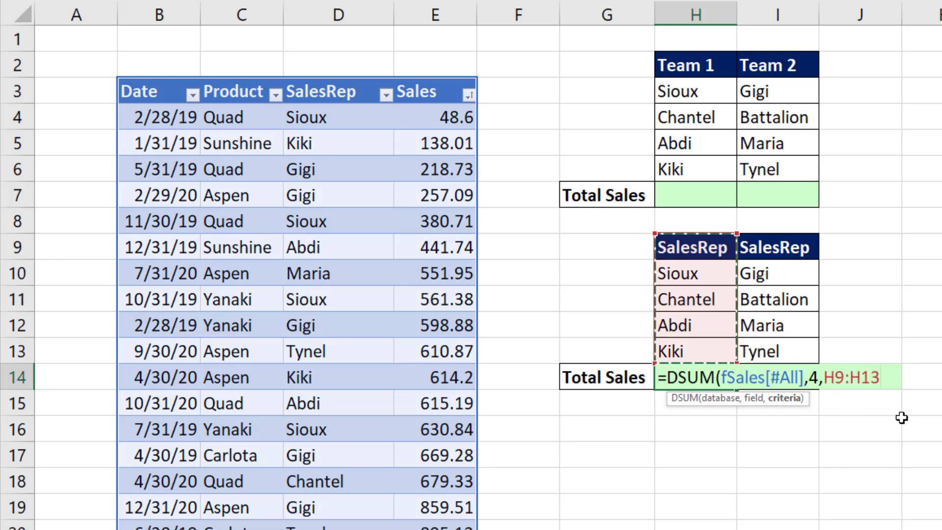
pyautogui.write(')')
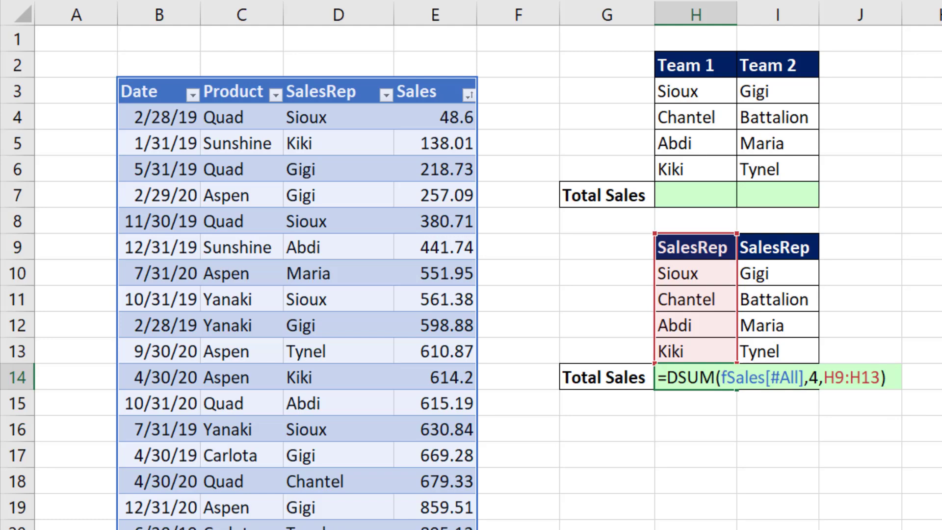
pyautogui.hotkey('ctrl', 'Return')
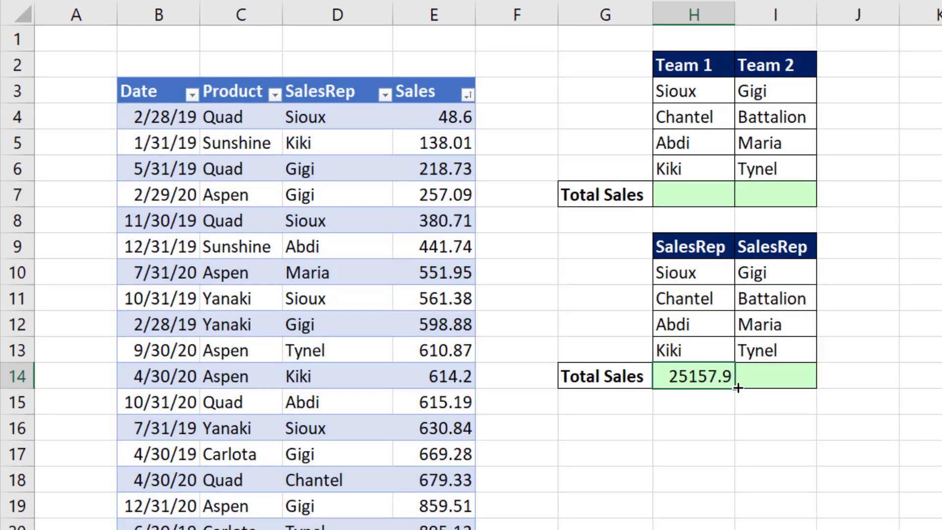
# - Copy the DSUM to I14 for Team 2 (32686.1) and verify it uses the second SalesRep list
pyautogui.moveTo(737, 390); pyautogui.dragTo(817, 395)
pyautogui.moveTo(739, 357); pyautogui.dragTo(739, 357)
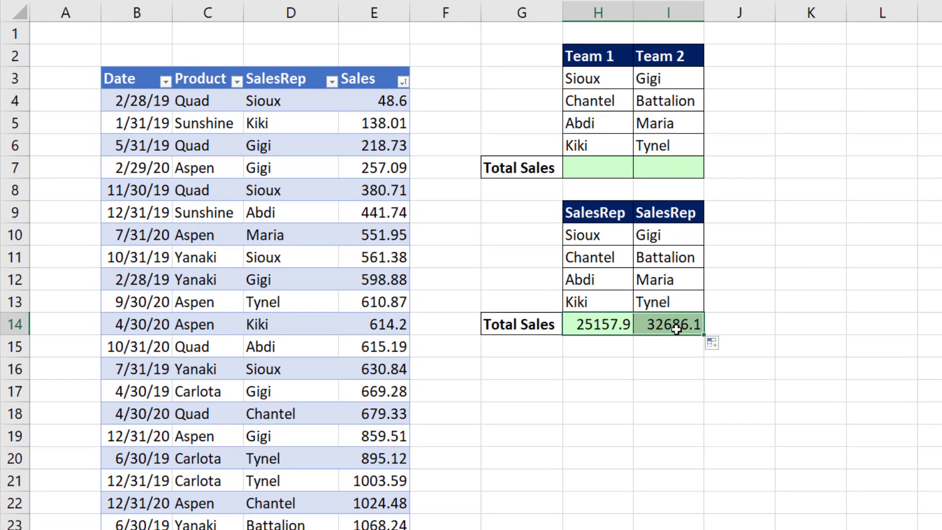
pyautogui.press('F2')
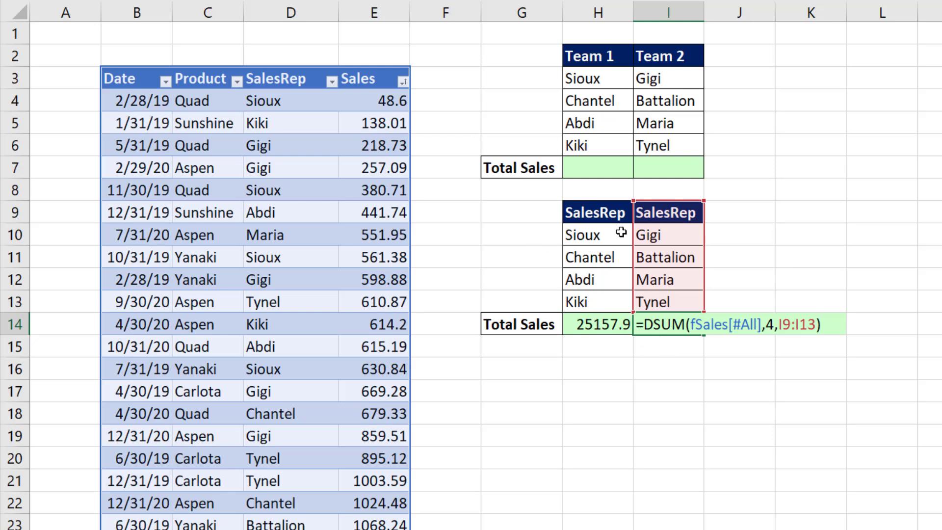
pyautogui.click(607, 174)
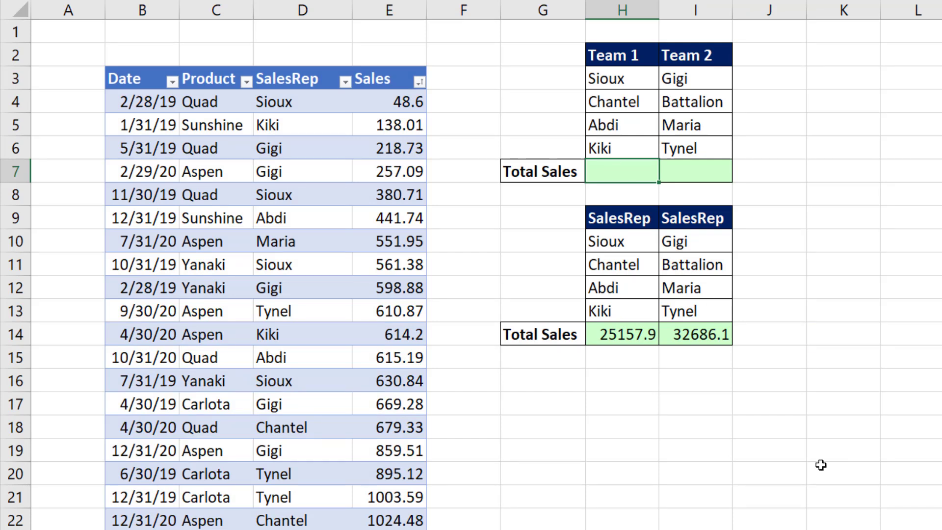
# - Enter =SUMIFS(fSales[Sales],fSales[SalesRep],H3:H6) in H7 and preview its four per-rep totals with F9
pyautogui.write('=sumifs')
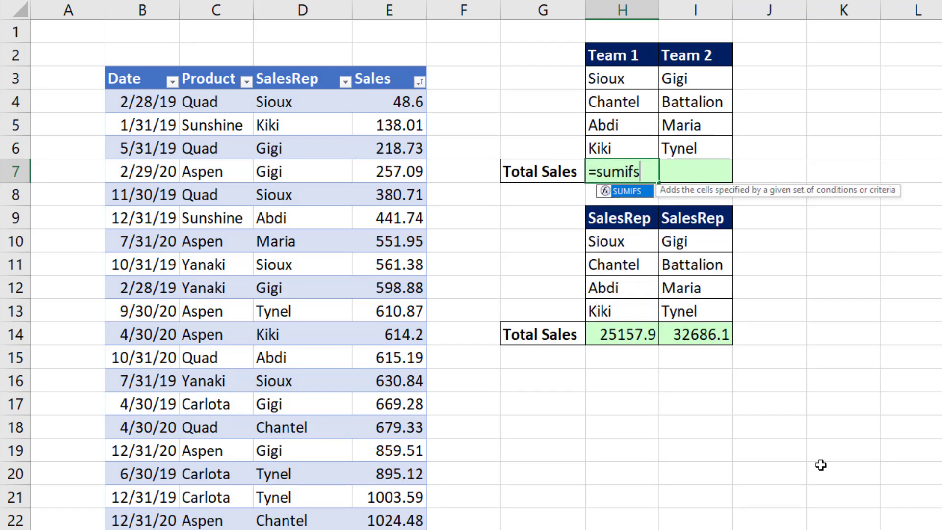
pyautogui.press('Tab')
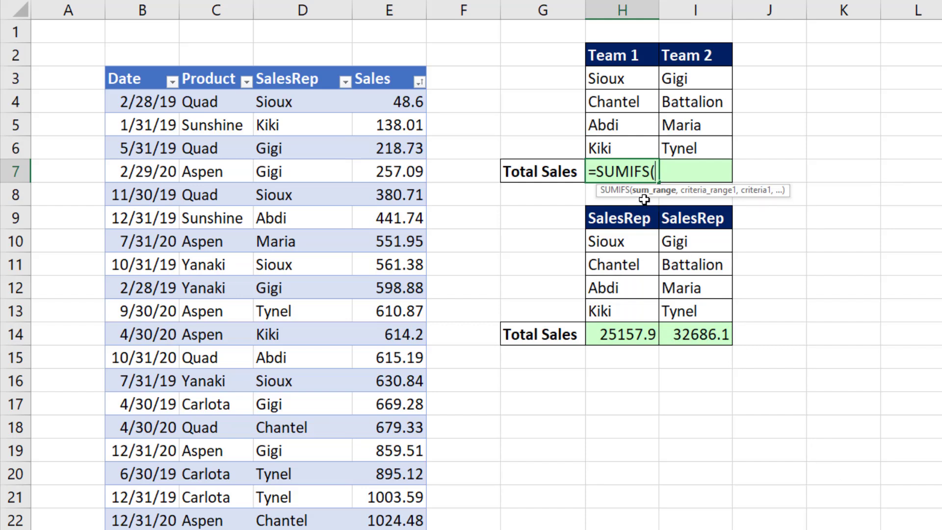
pyautogui.click(378, 66)
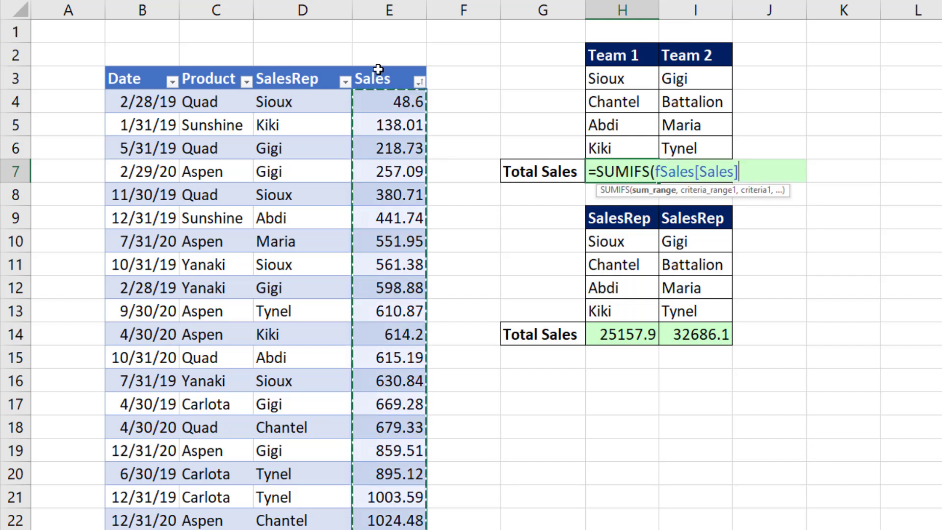
pyautogui.write(',')
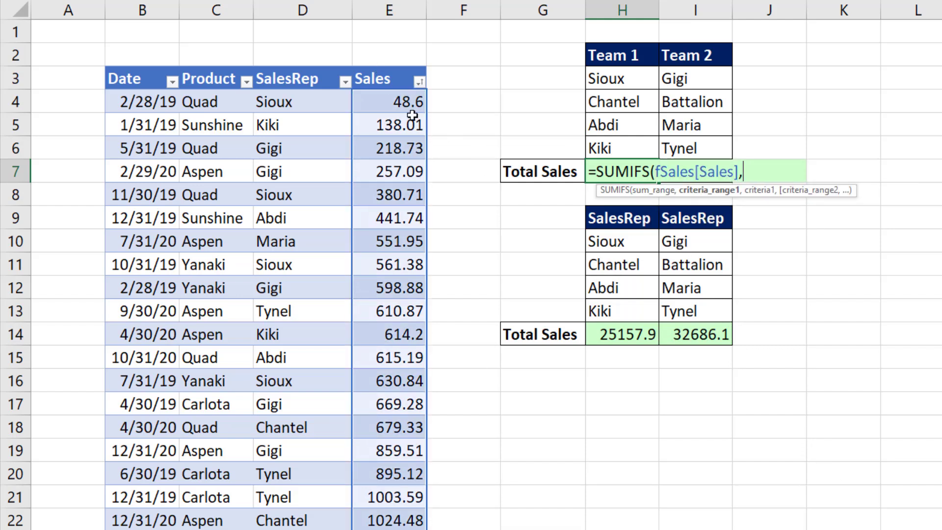
pyautogui.click(287, 69)
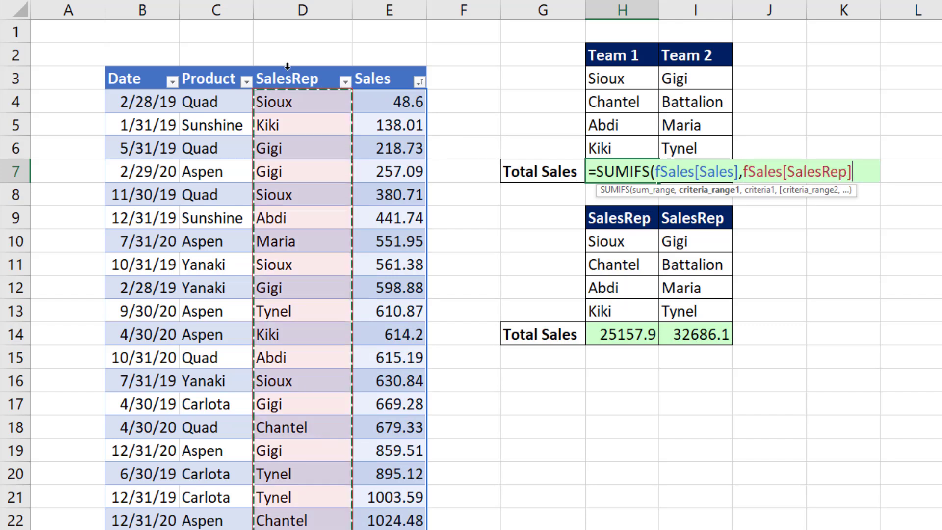
pyautogui.write(',')
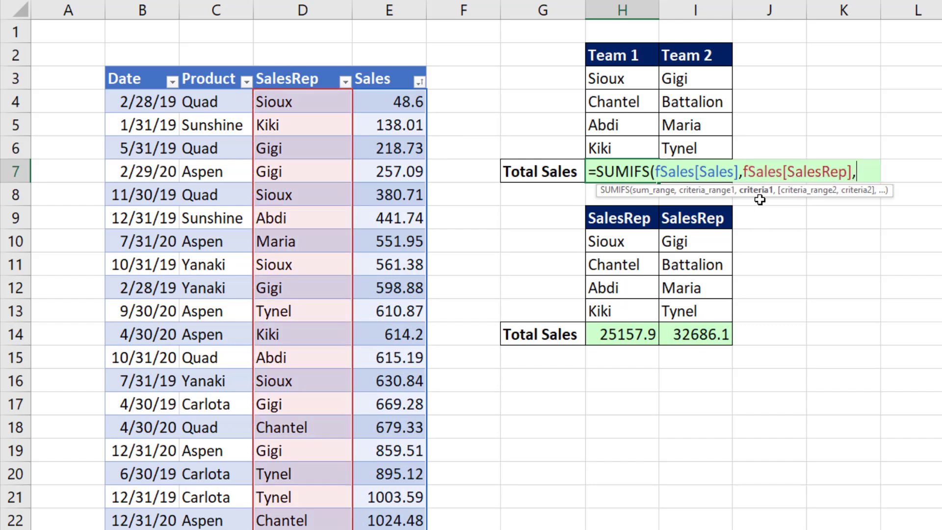
pyautogui.moveTo(614, 78); pyautogui.dragTo(652, 144)
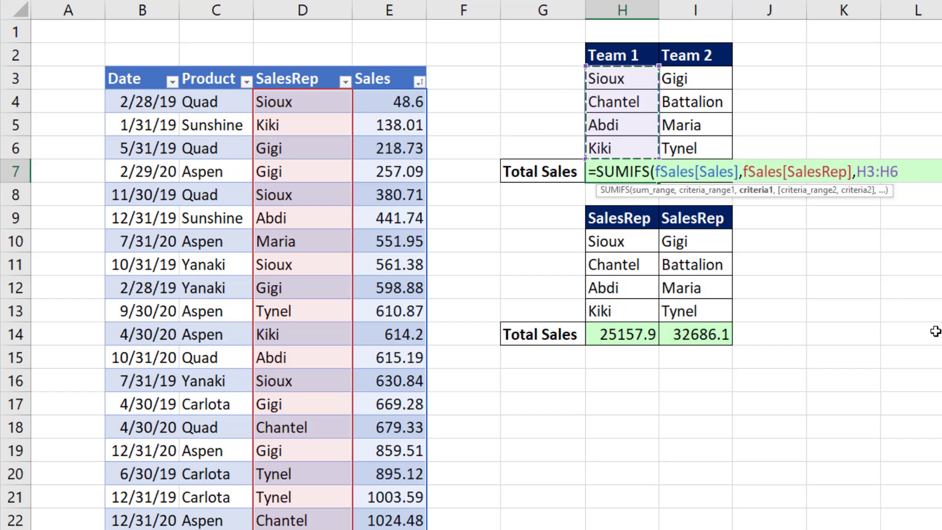
pyautogui.write(')')
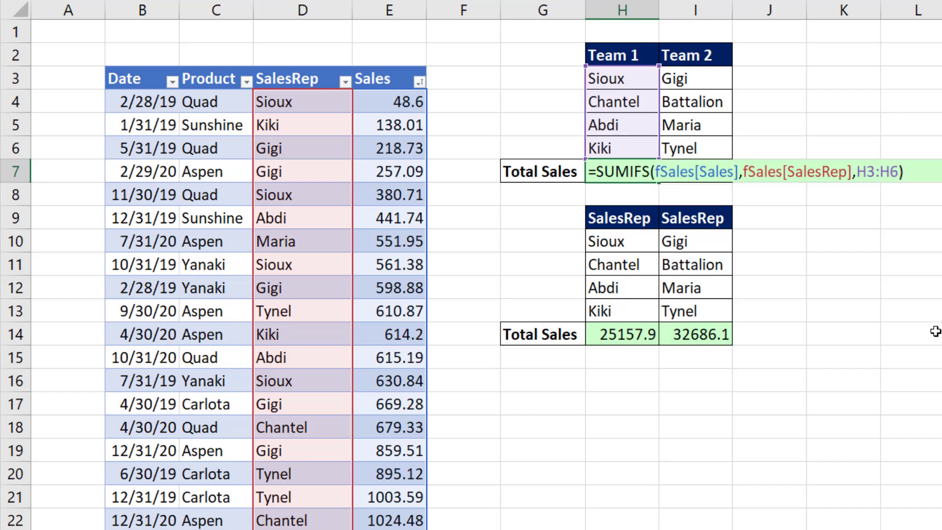
pyautogui.press('F9')
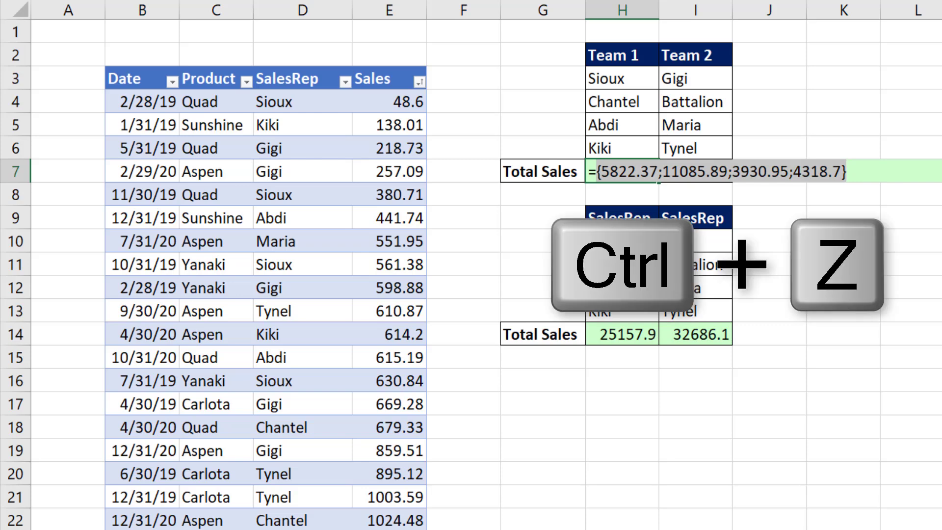
# - Wrap the H7 SUMIFS in SUMPRODUCT so Team 1's Total Sales shows 25157.9
pyautogui.hotkey('ctrl', 'z')
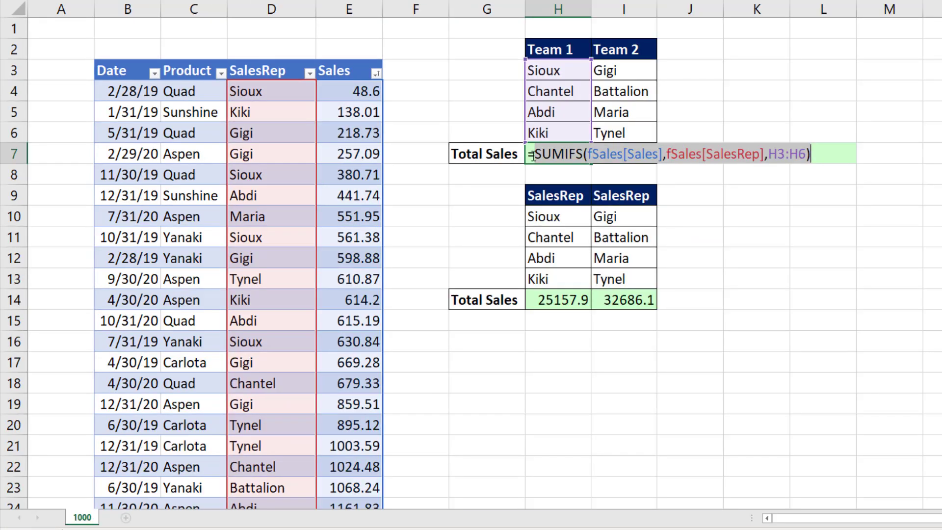
pyautogui.click(537, 155)
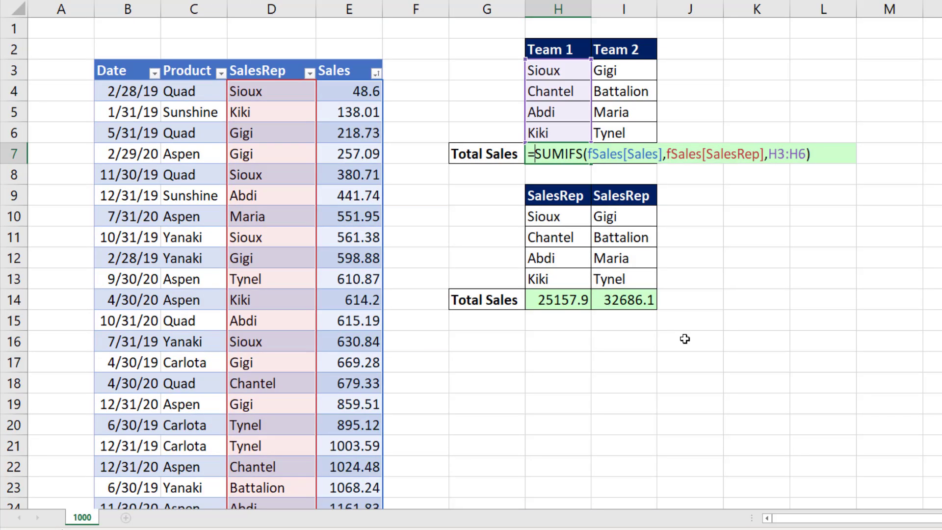
pyautogui.write('sump')
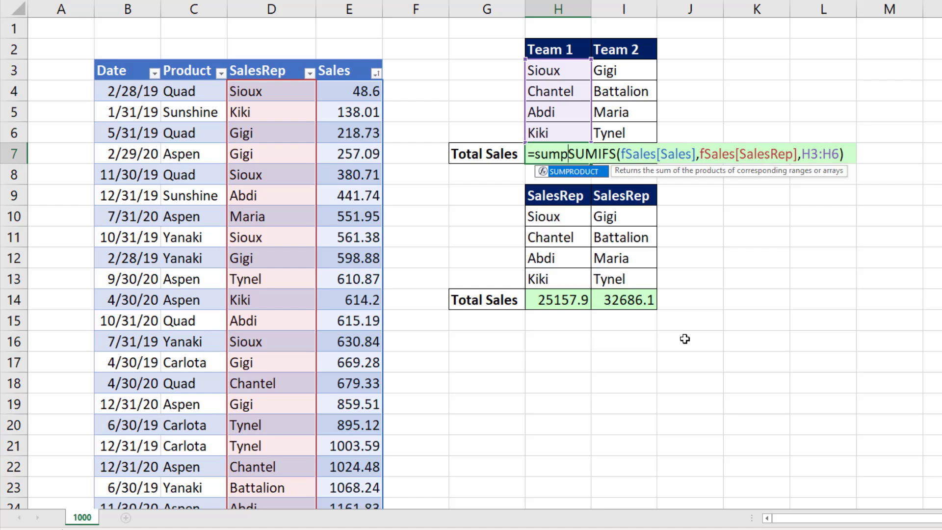
pyautogui.press('Tab')
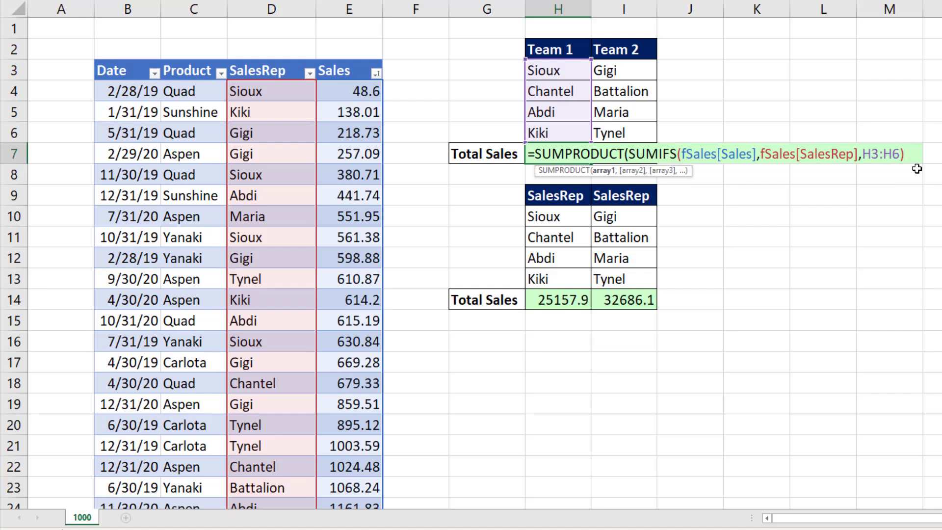
pyautogui.write(')')
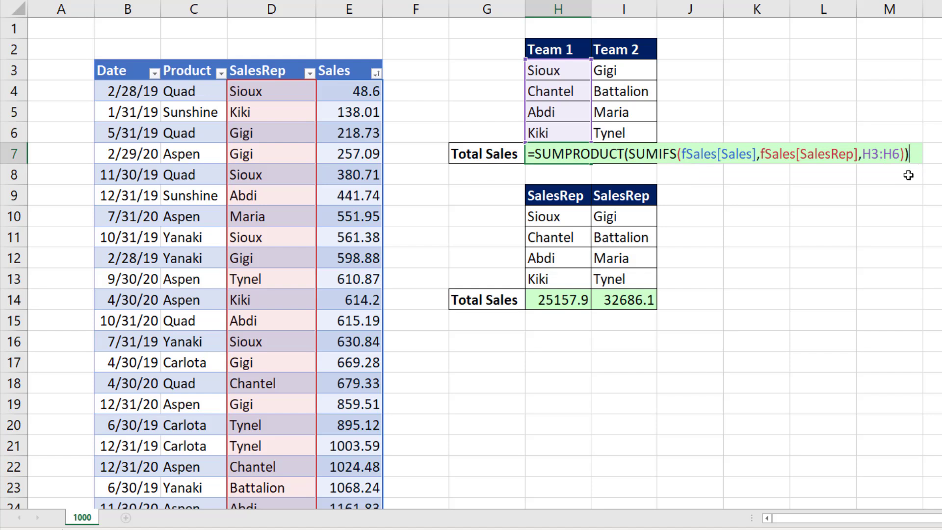
pyautogui.hotkey('ctrl', 'Return')
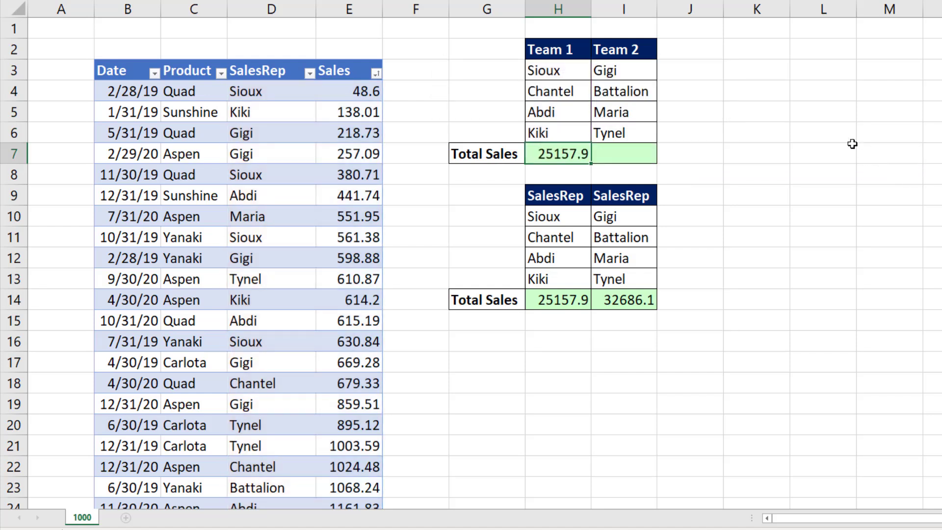
# - Copy the total to I7 for Team 2 (32686.1) and compare it with the DSUM in I14
pyautogui.moveTo(599, 164); pyautogui.dragTo(658, 164)
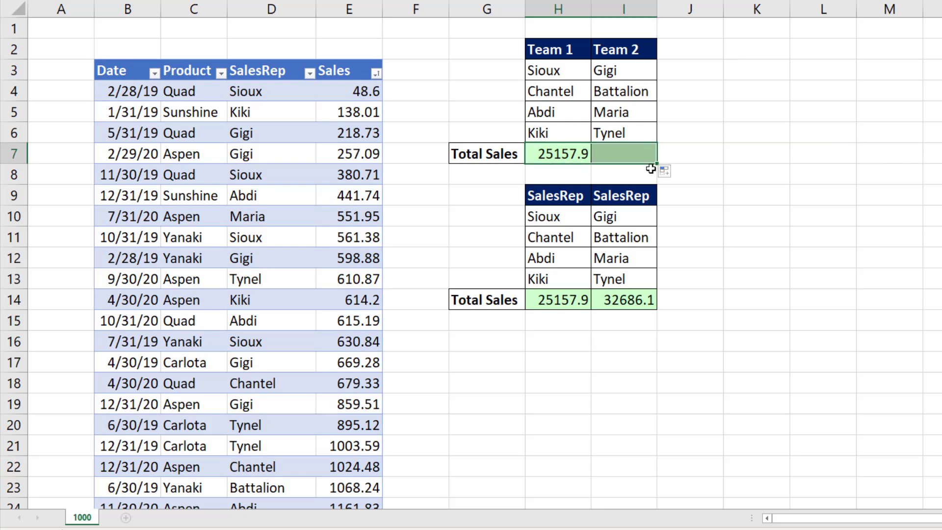
pyautogui.press('F2')
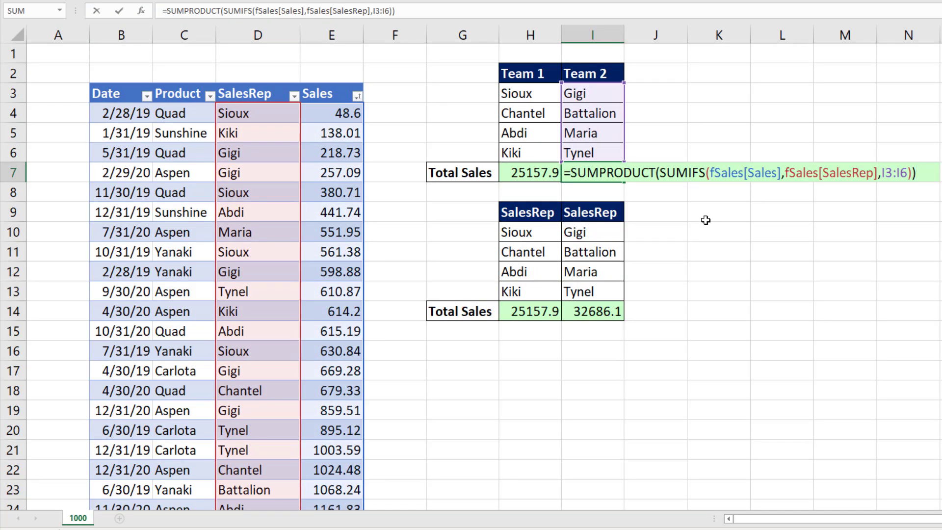
pyautogui.hotkey('ctrl', 'Return')
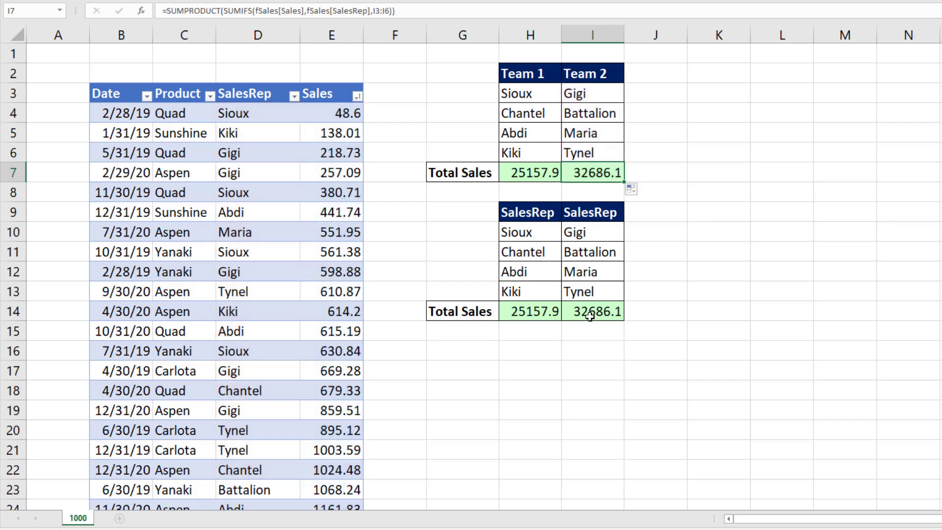
pyautogui.doubleClick(590, 317)
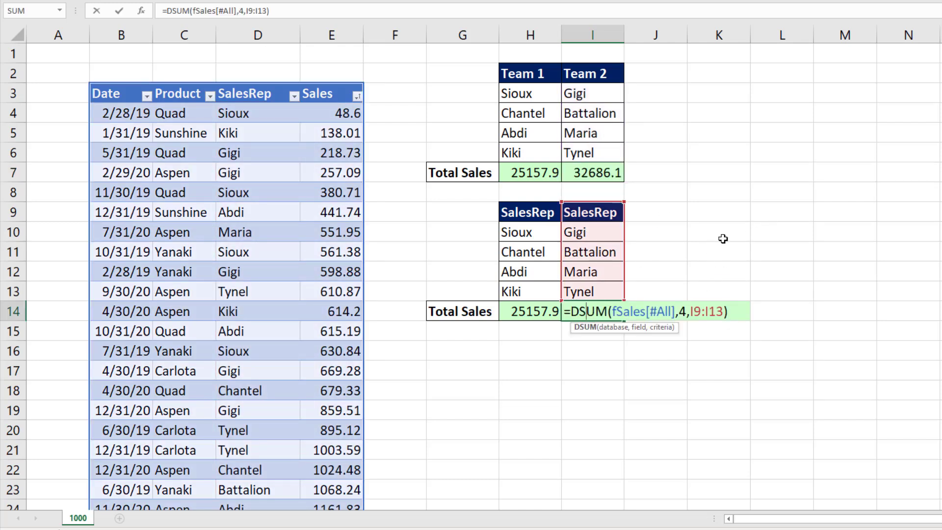